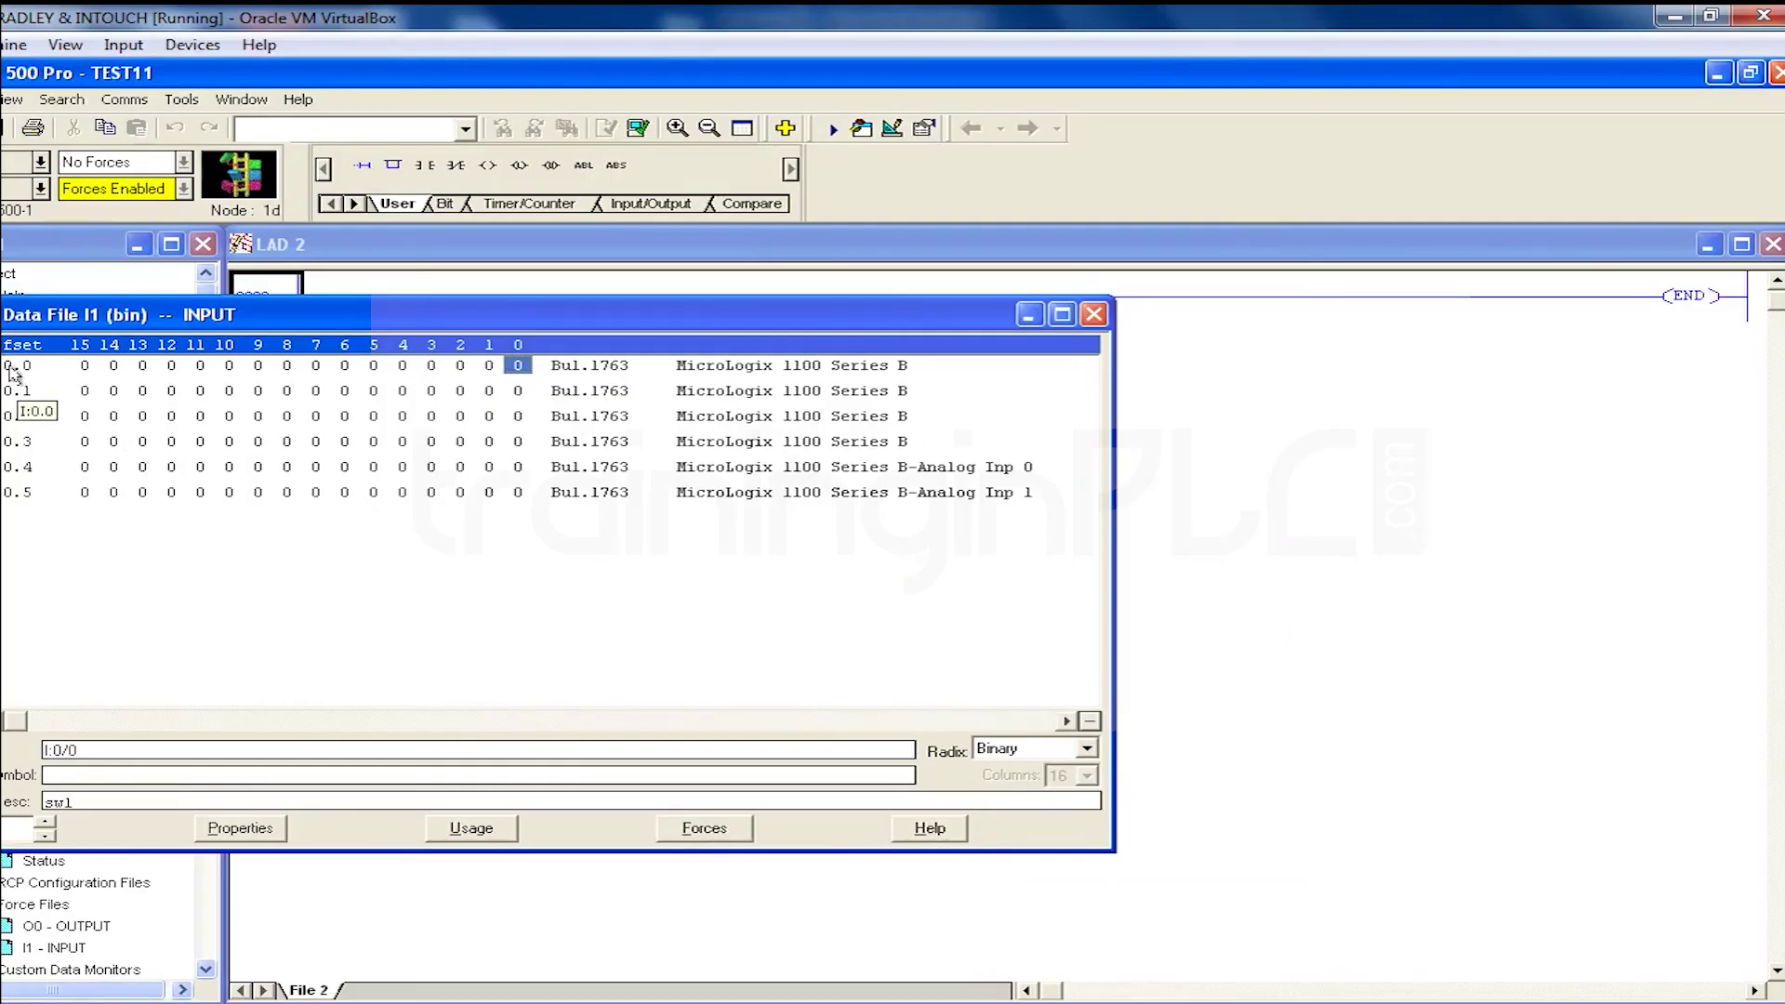
Inspect input word I:0.0 and bit I:0/0, described as sw1, in the INPUT data file.
left_click(11, 372)
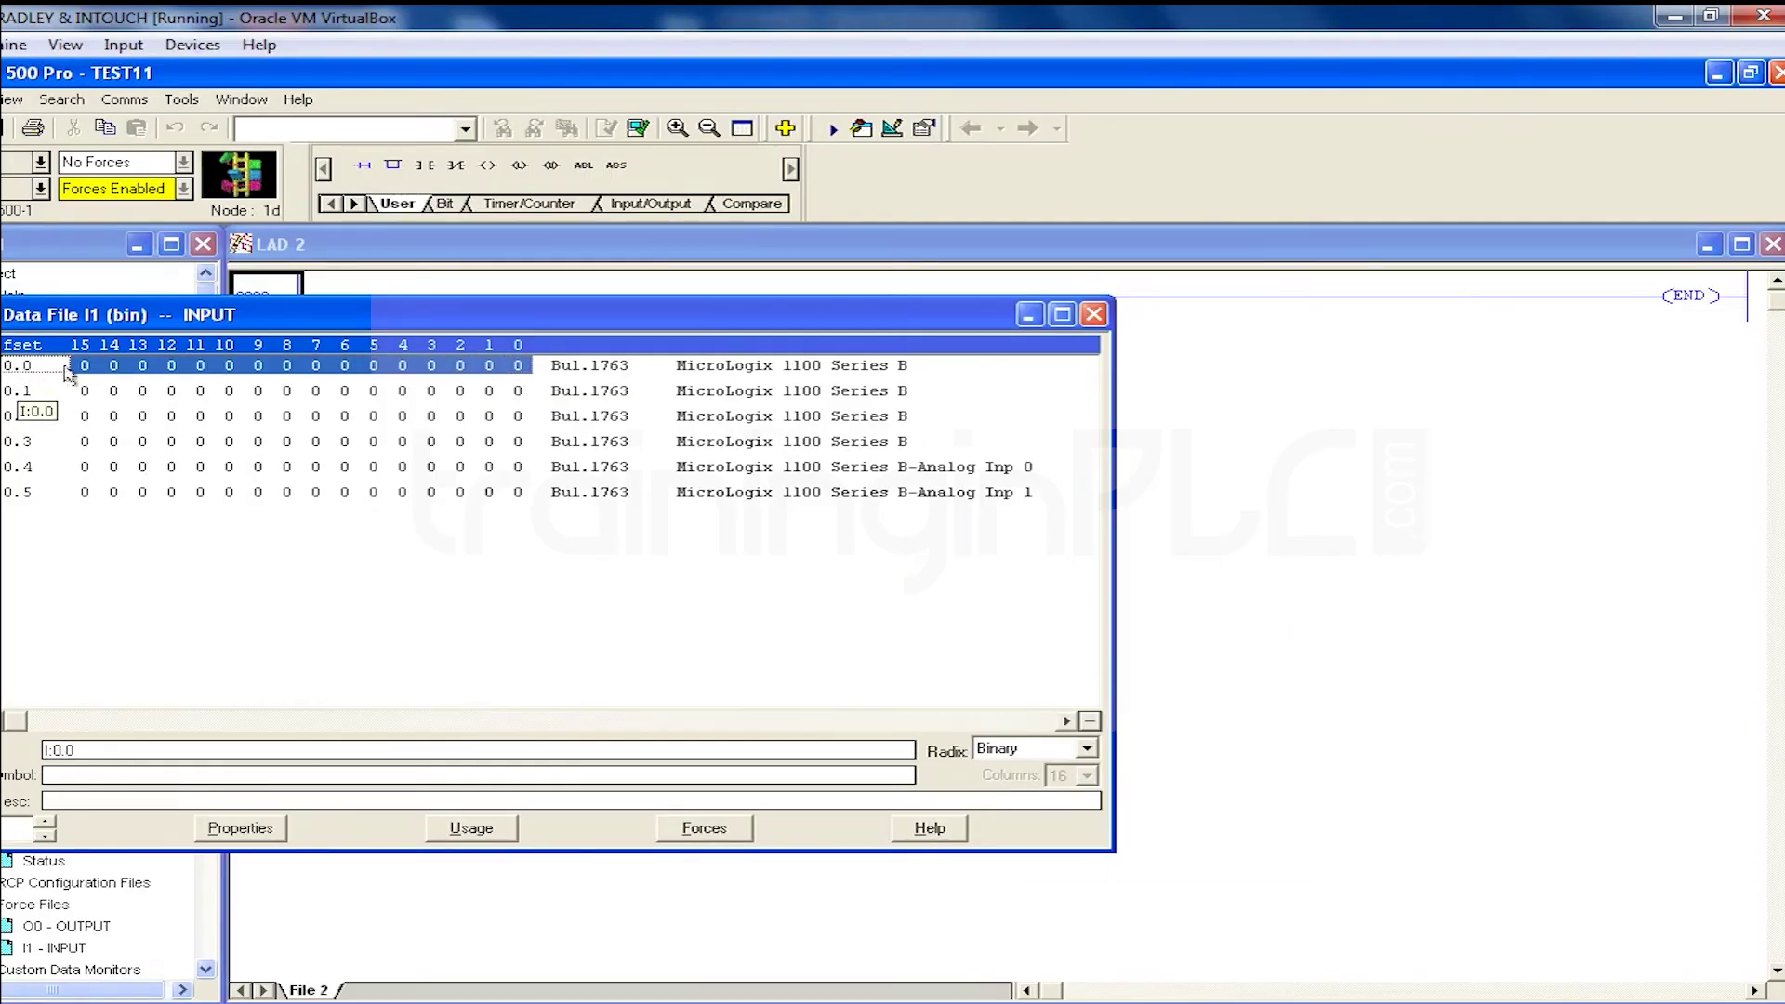
left_click(519, 368)
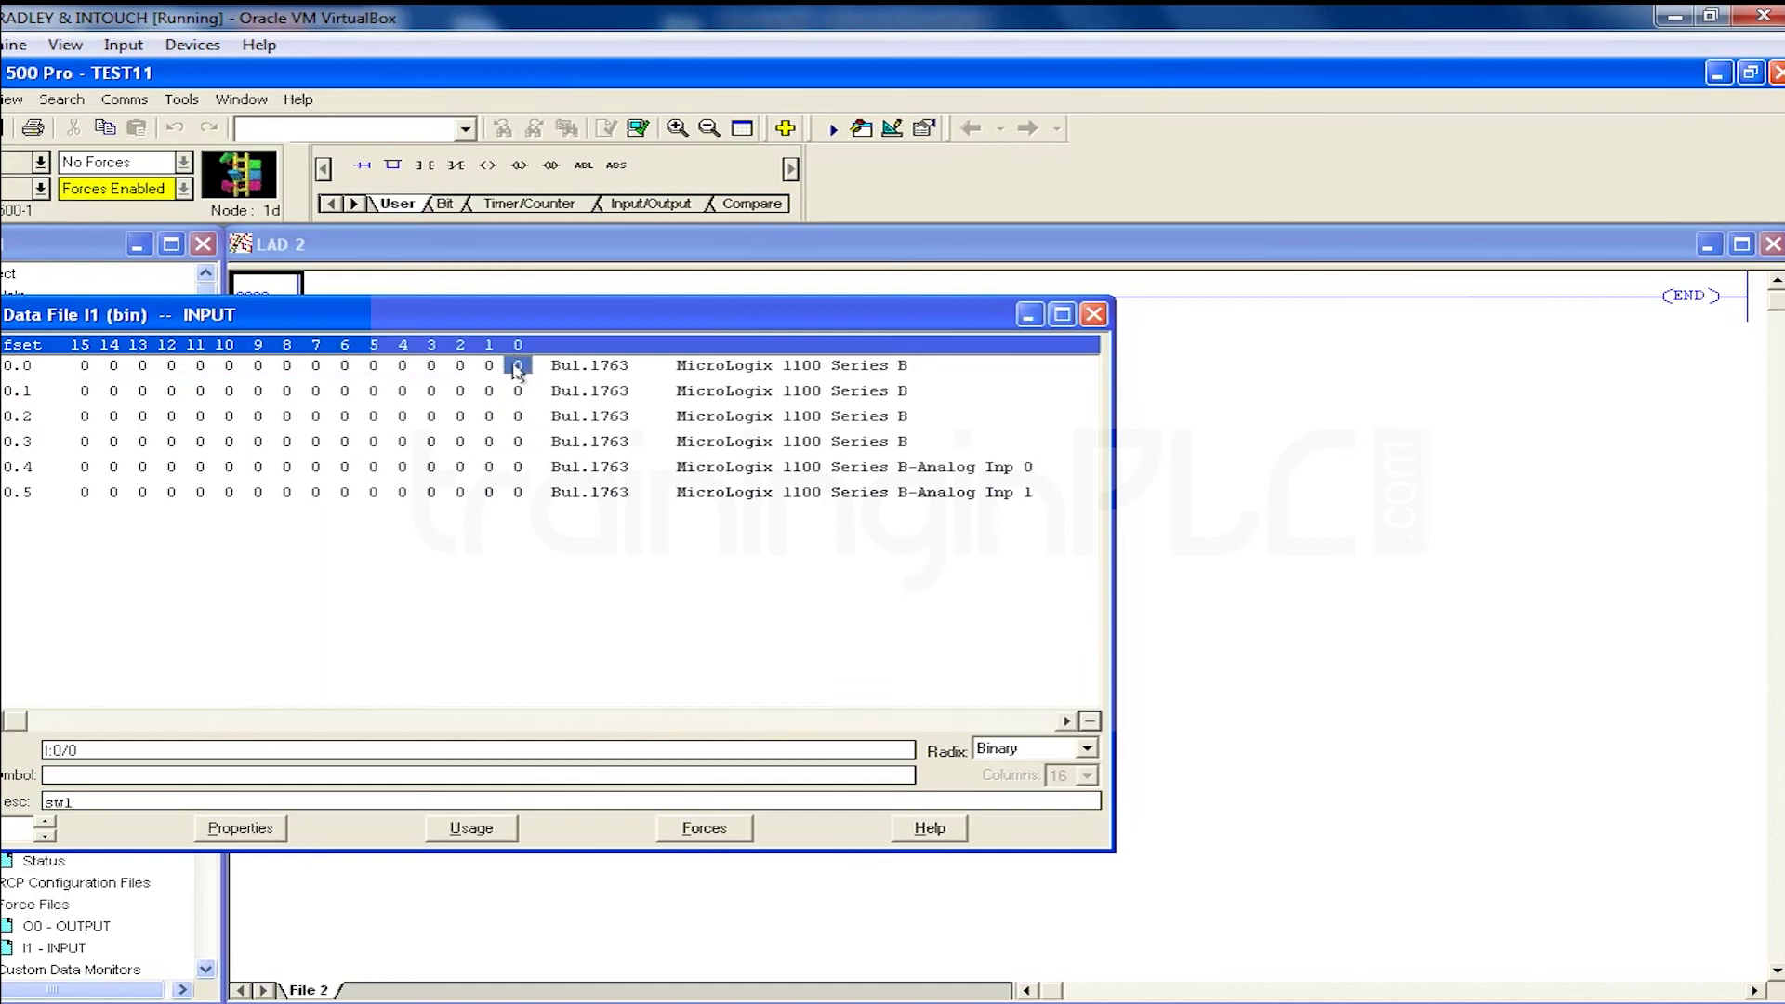
left_click(29, 367)
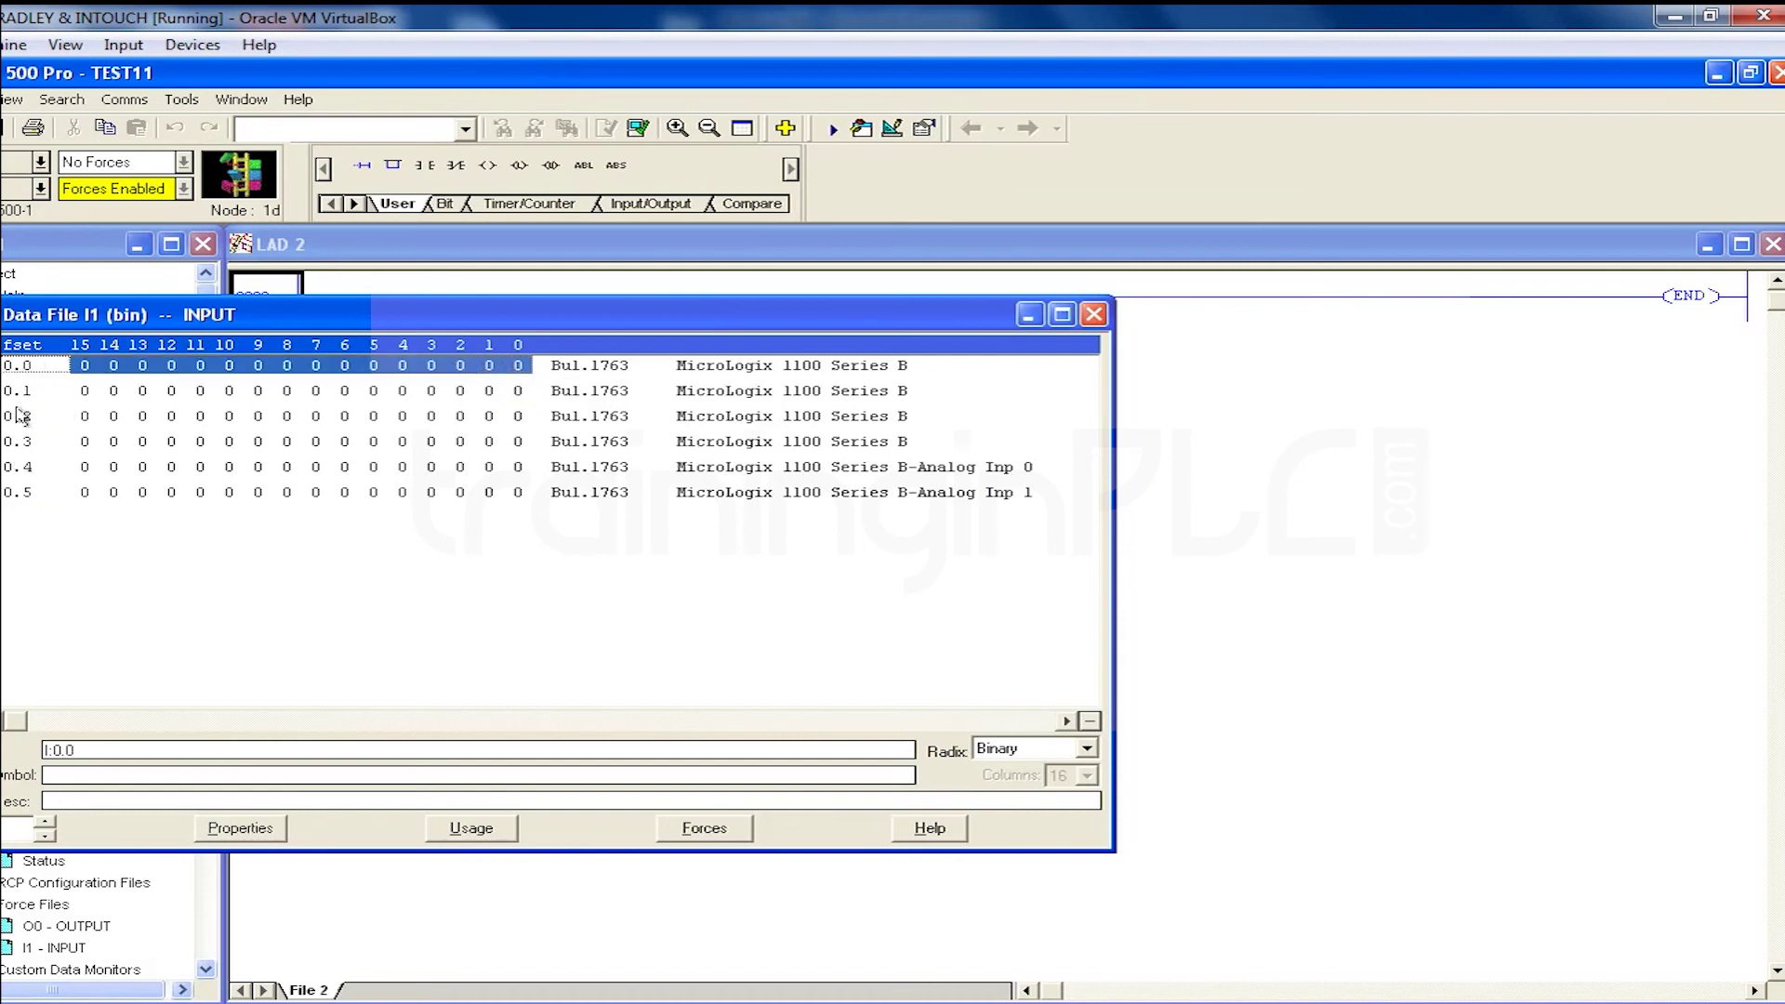
left_click(1093, 314)
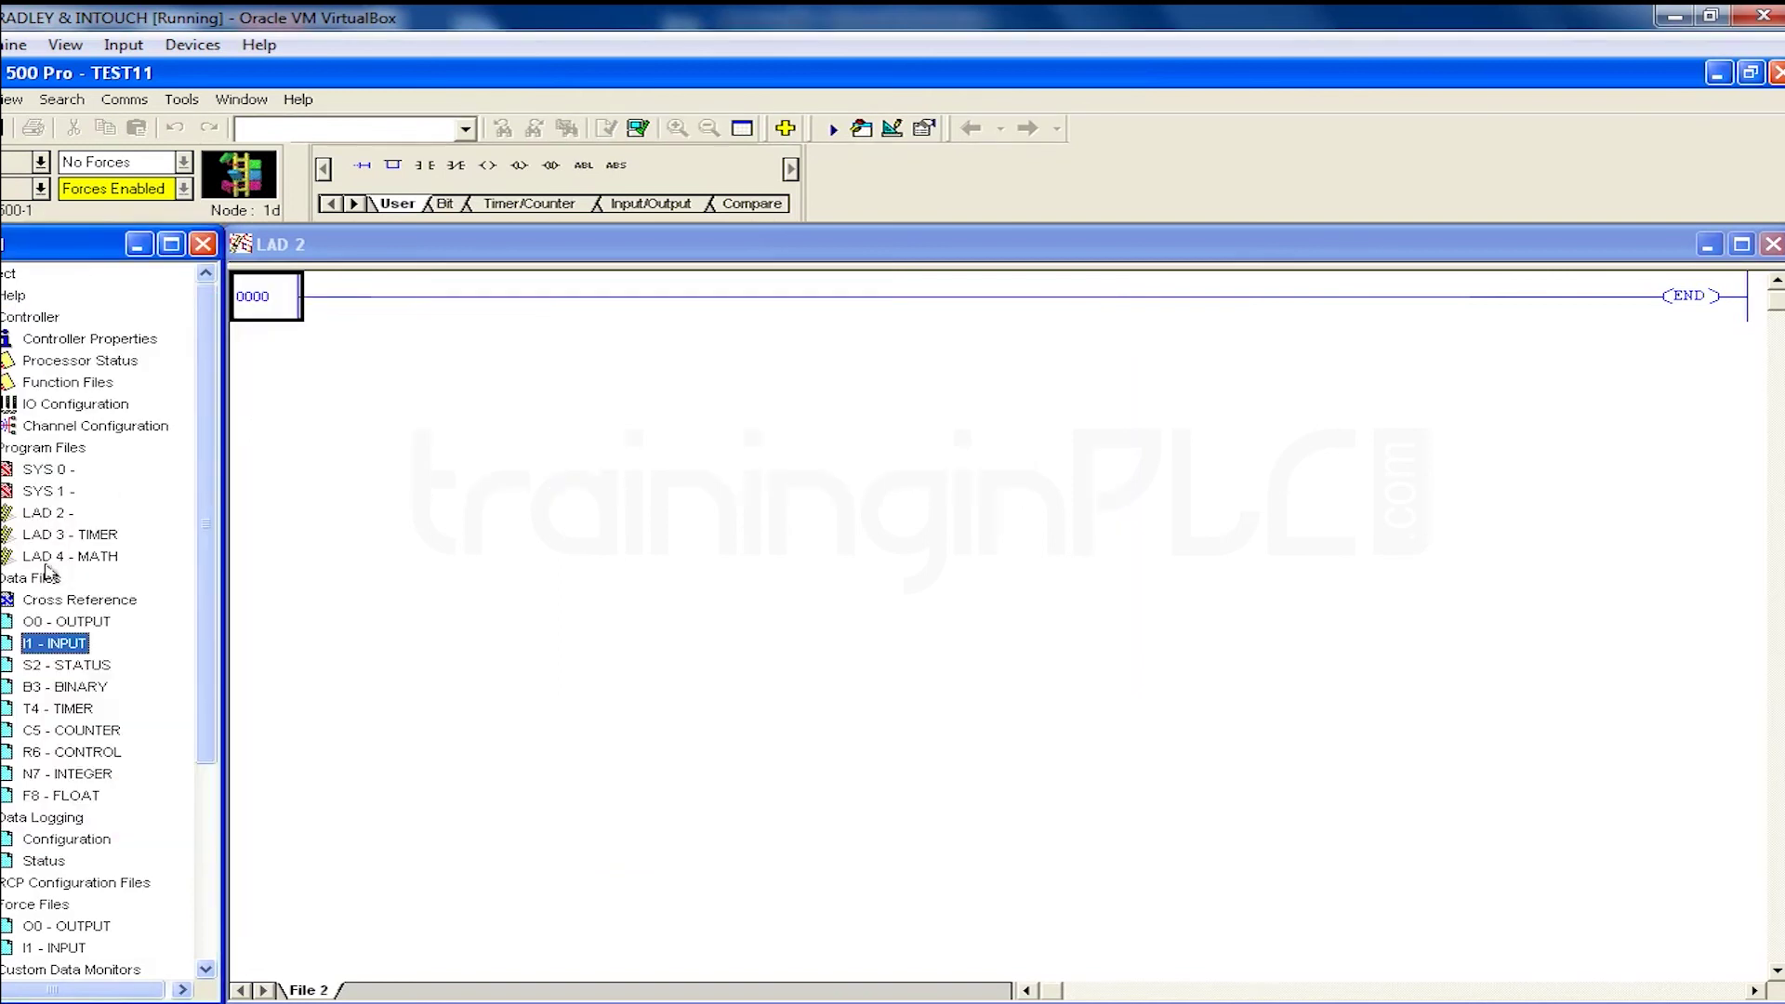
double_click(66, 621)
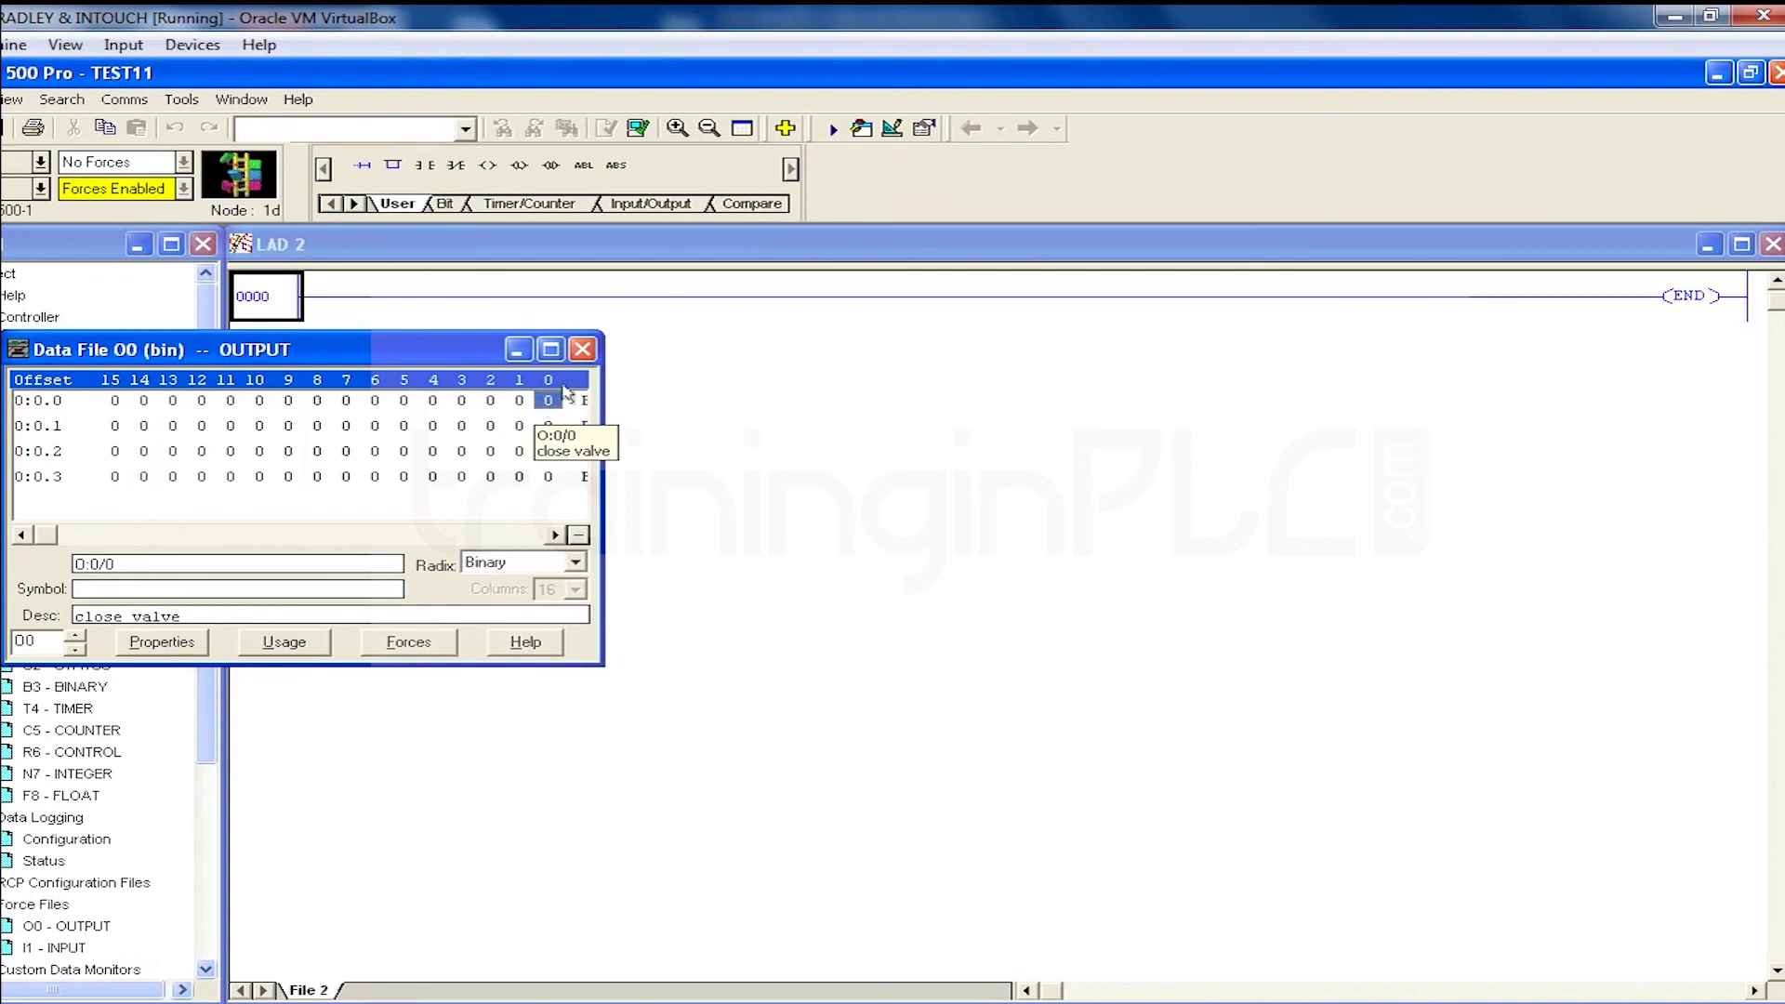
left_click(583, 350)
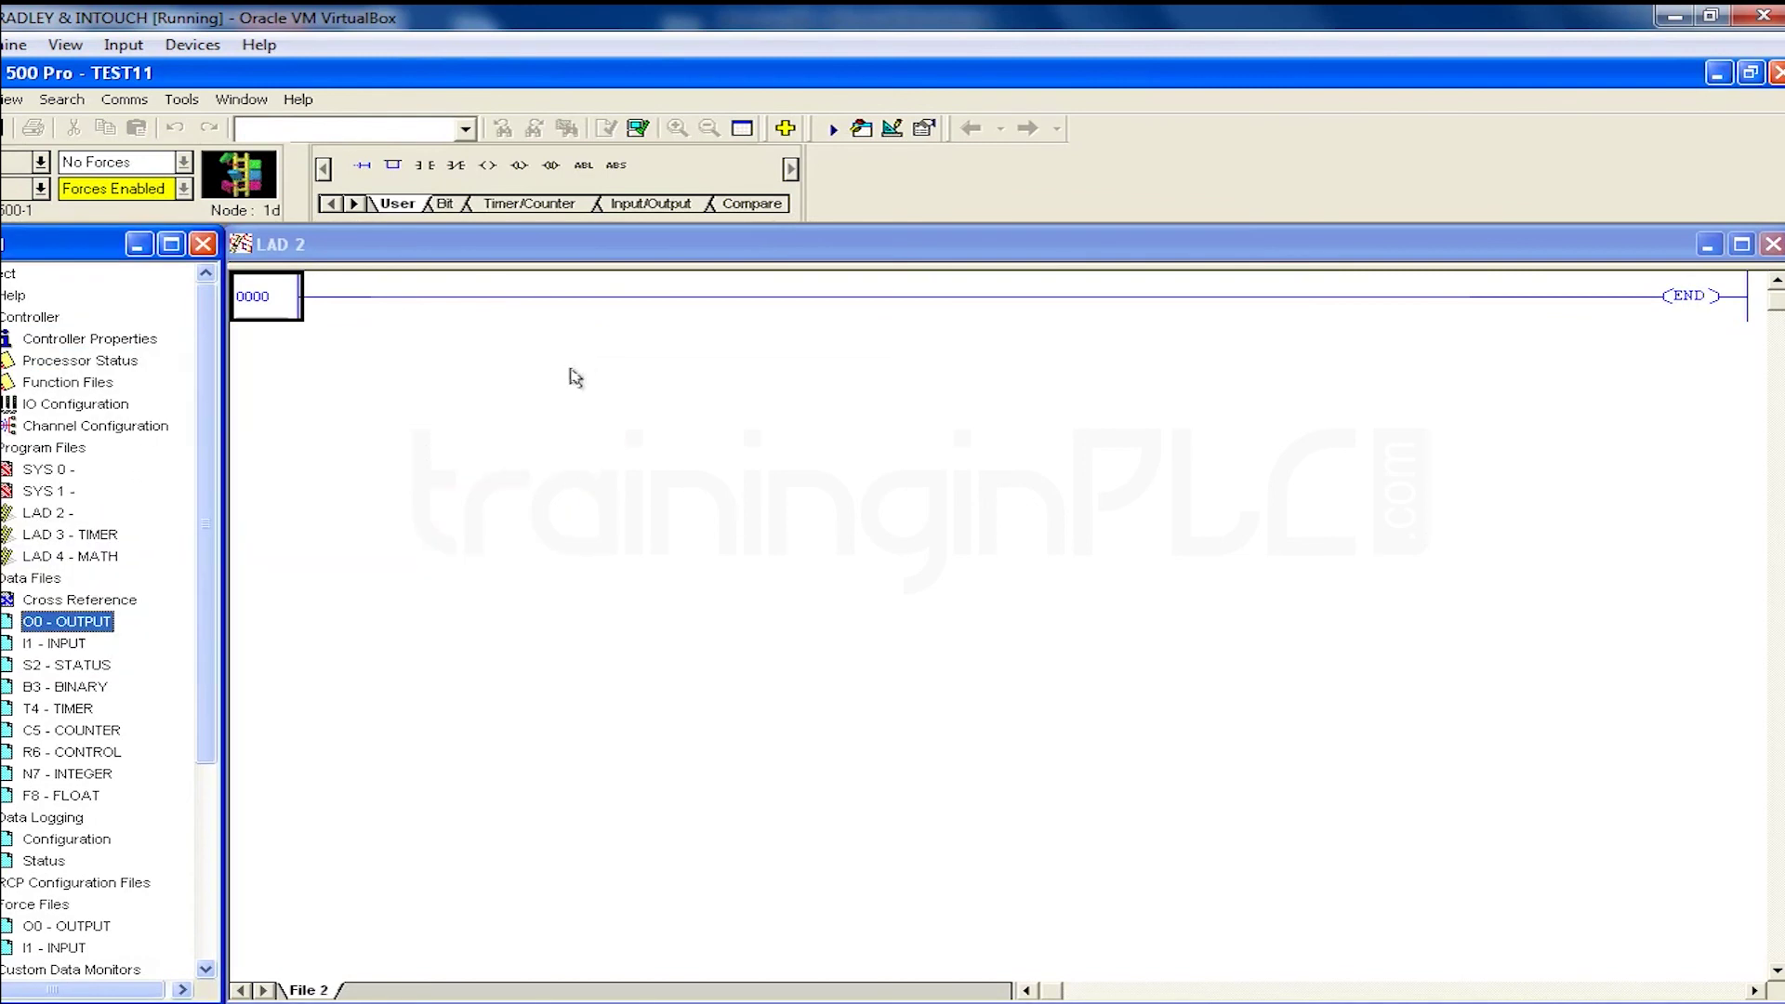
double_click(79, 666)
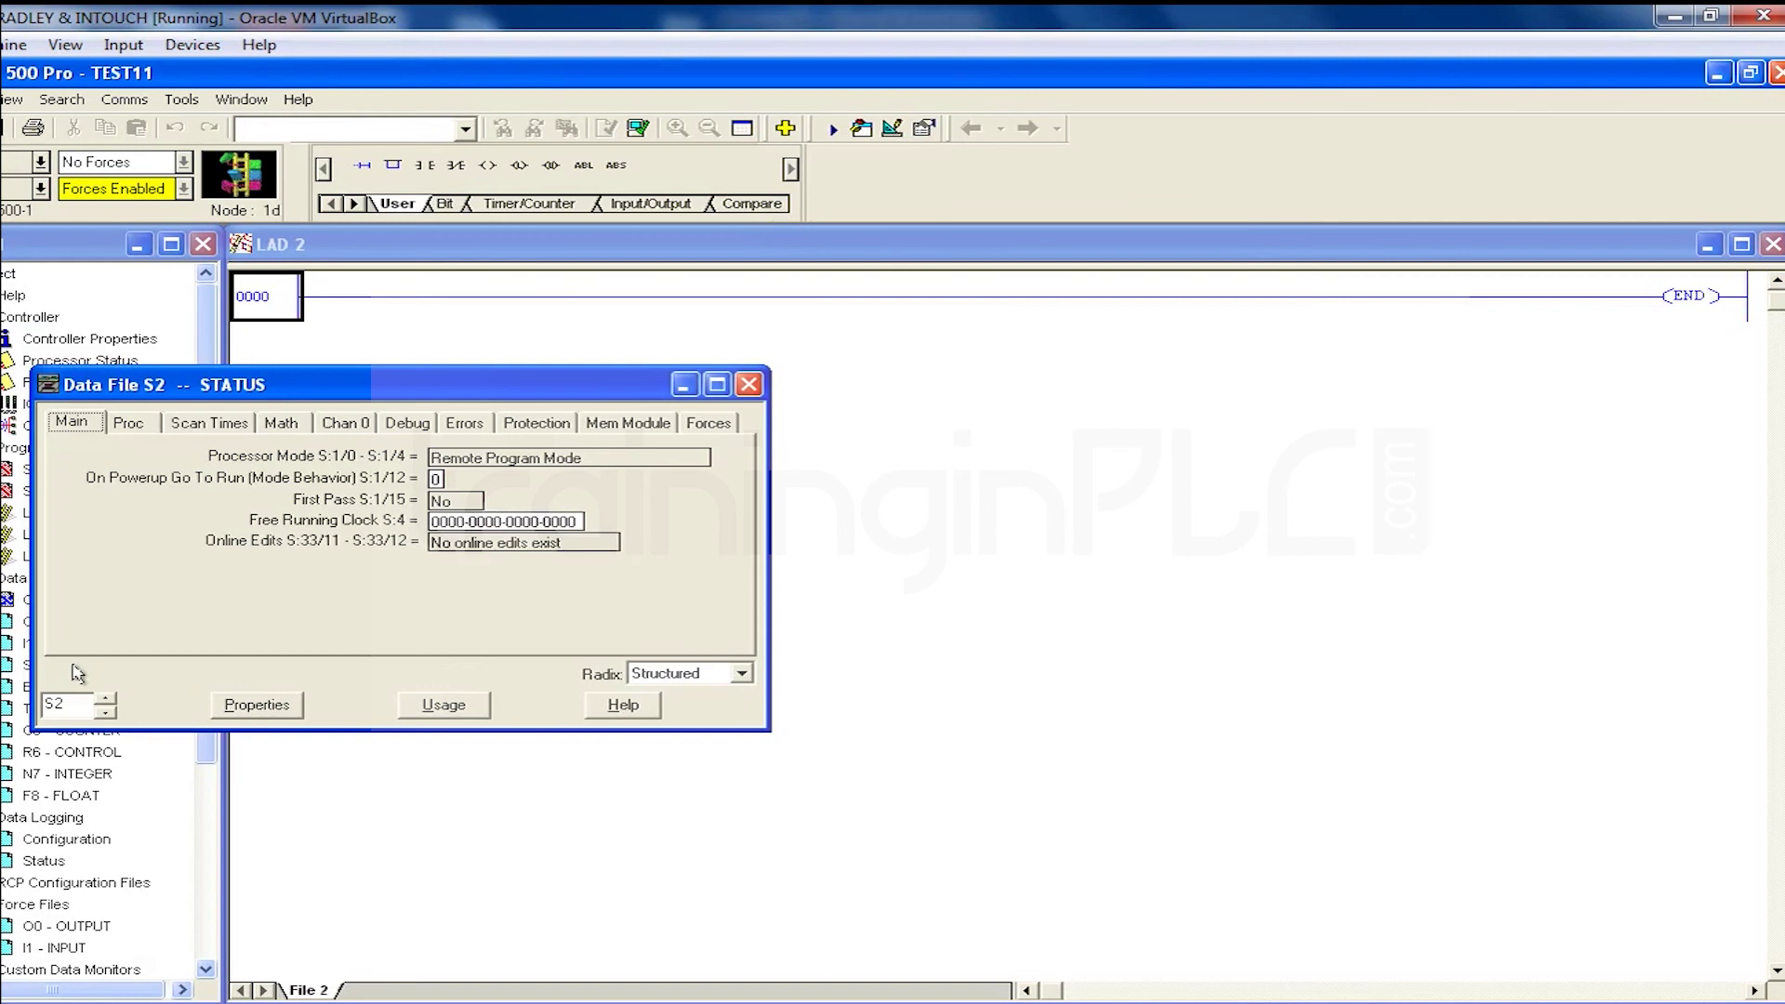
left_click(749, 383)
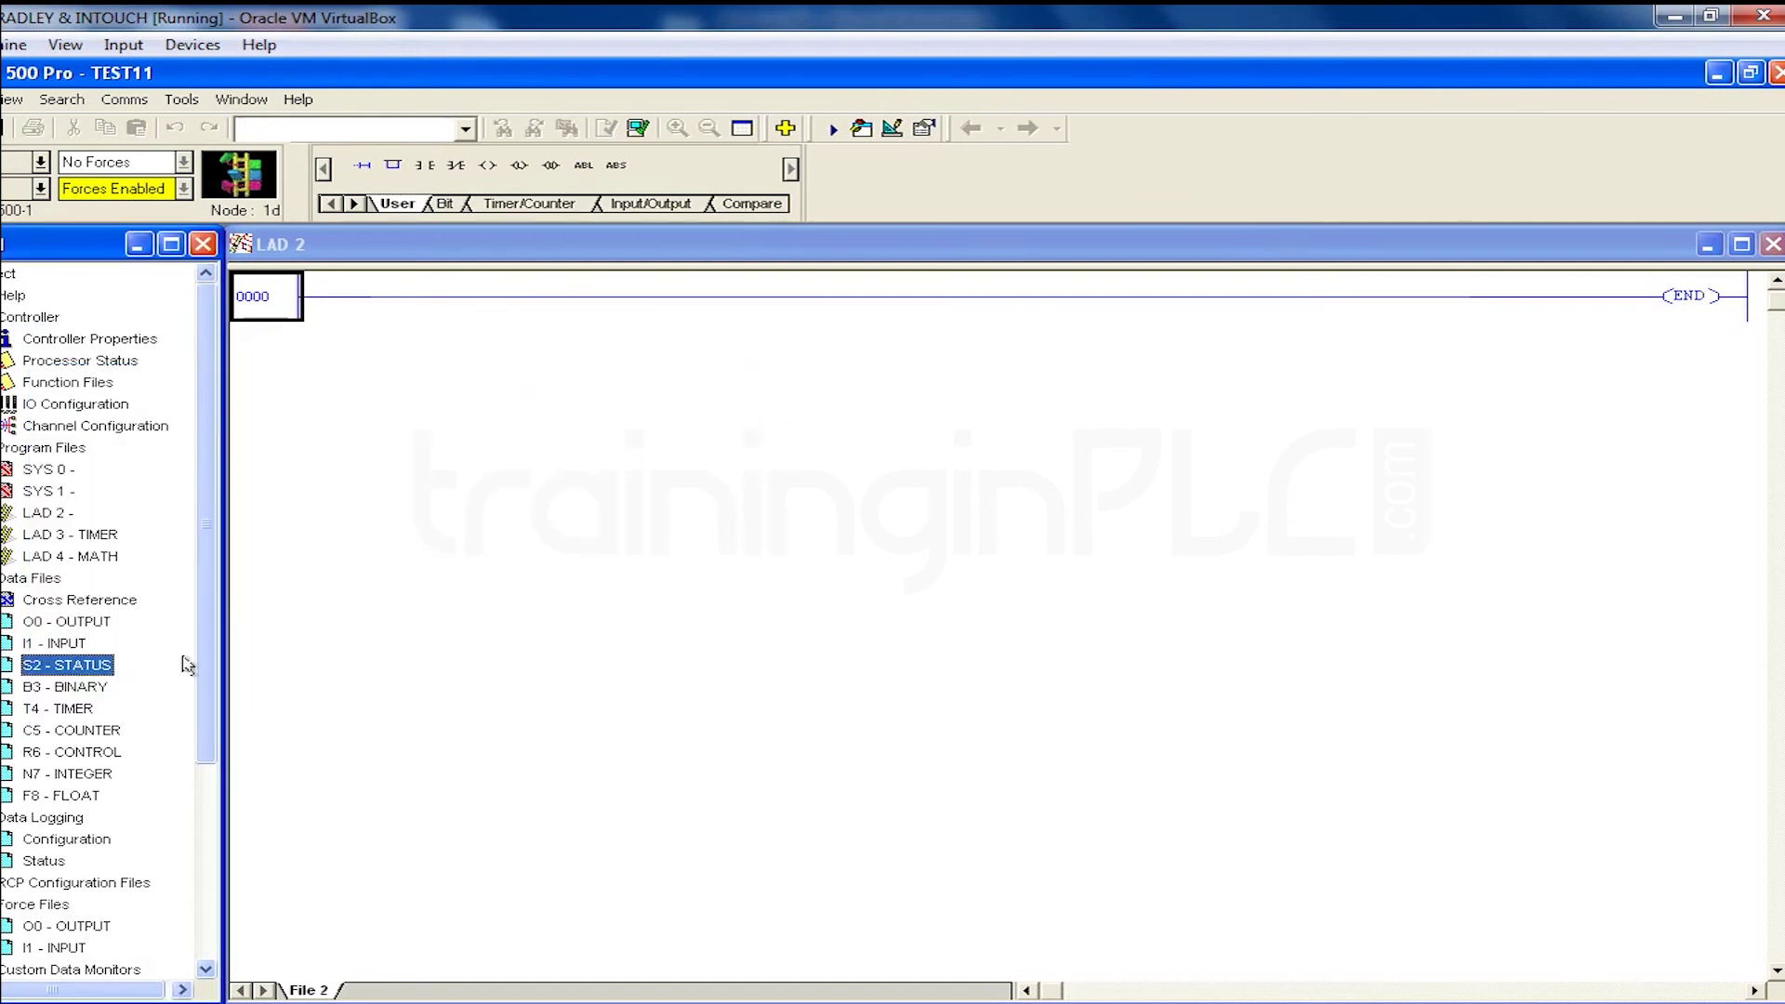
double_click(67, 686)
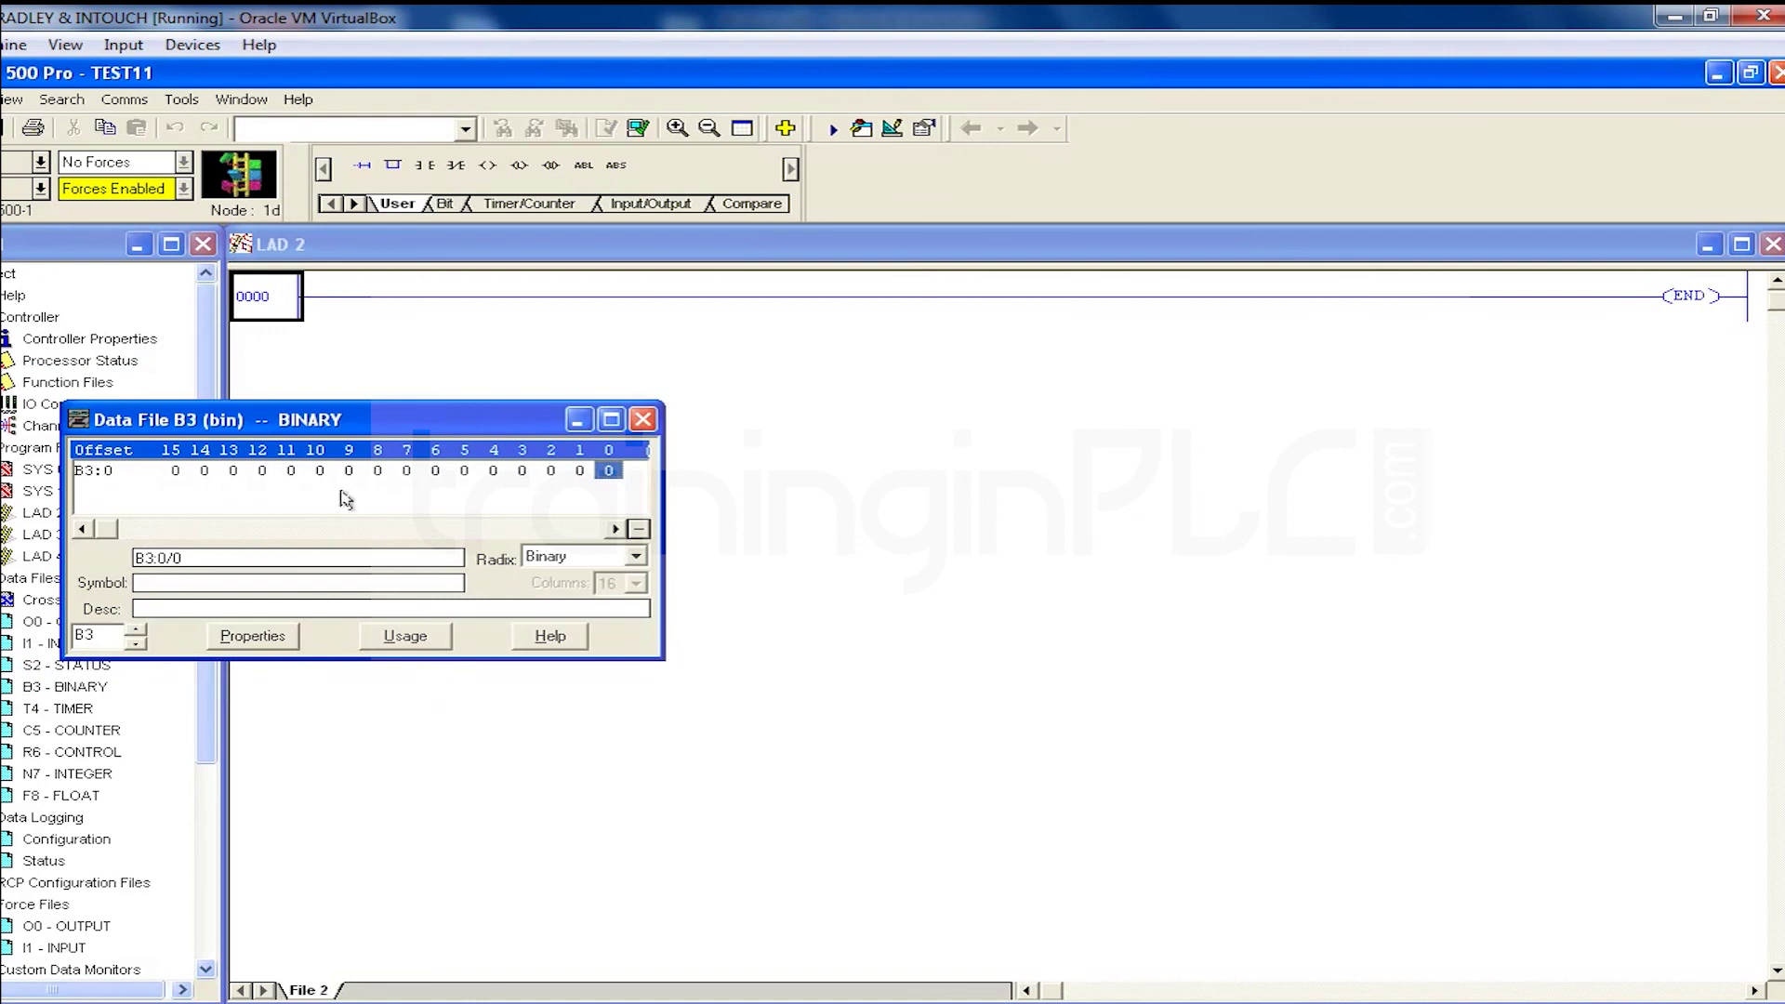
left_click(641, 420)
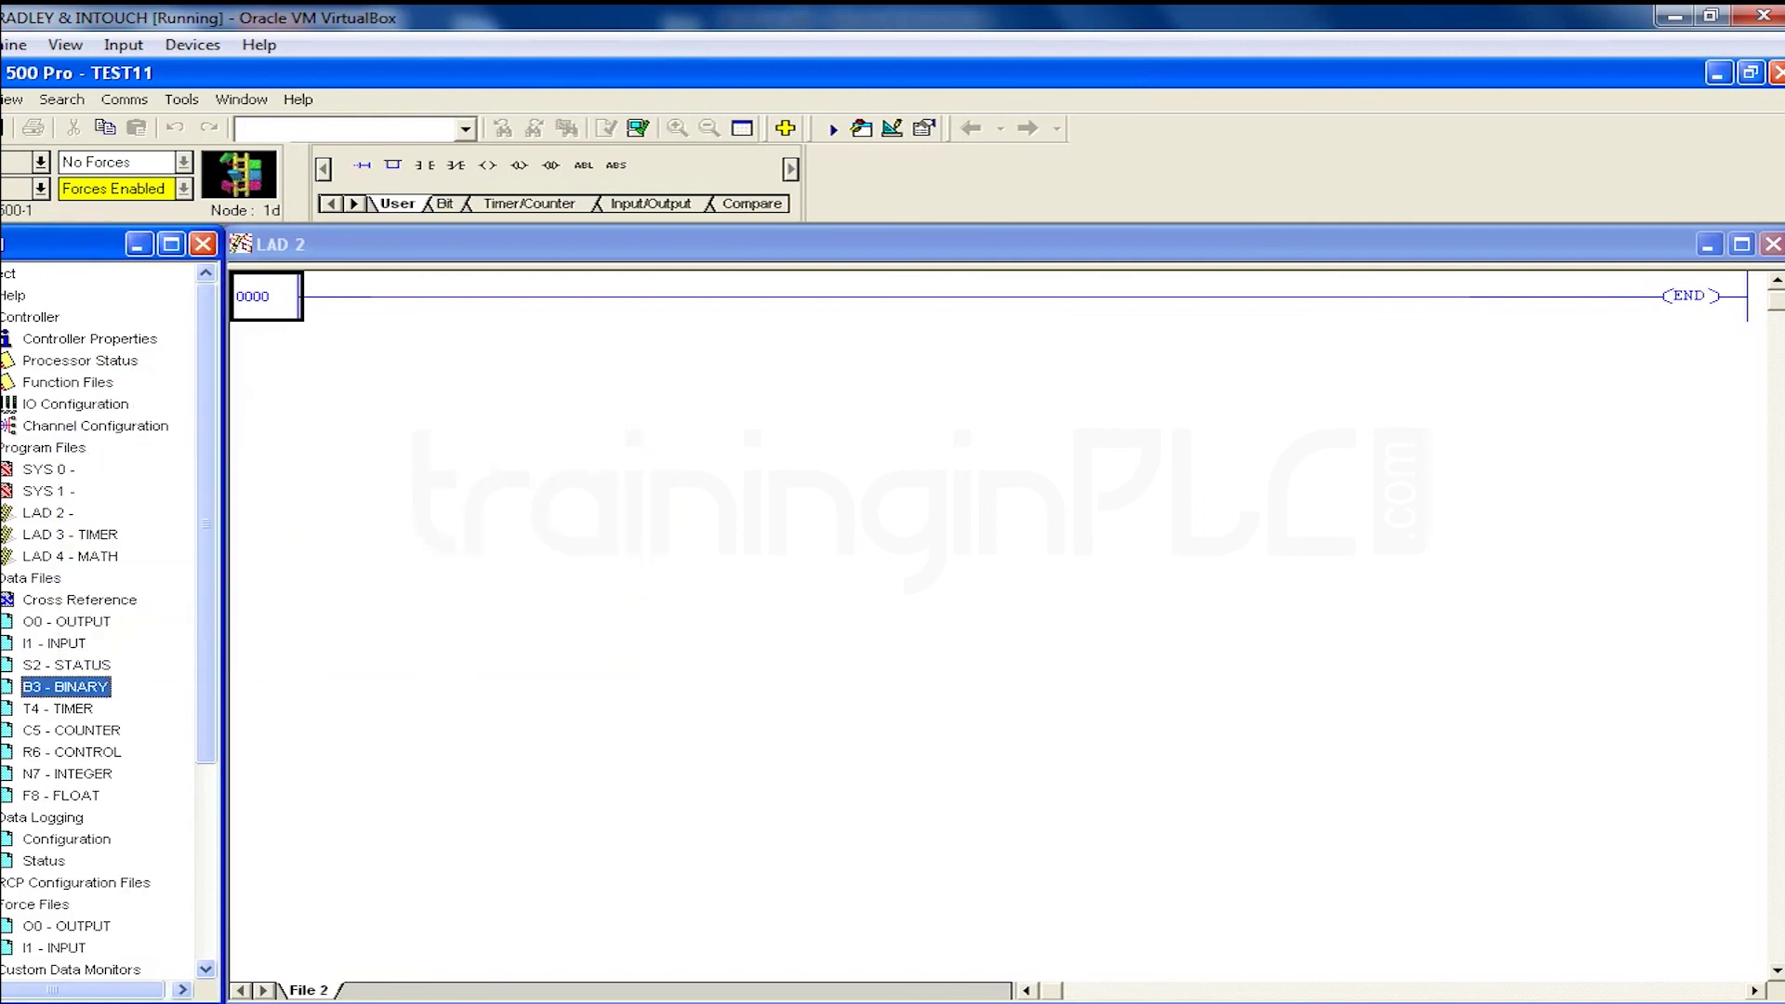